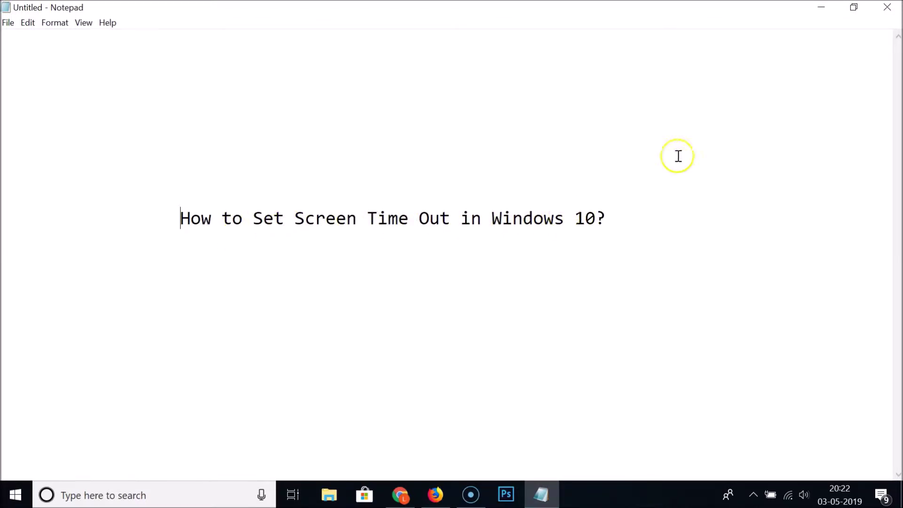
Minimize Notepad and open Control Panel by searching 'control panel' from the taskbar
{"action": "left_click", "coordinate": [818, 7]}
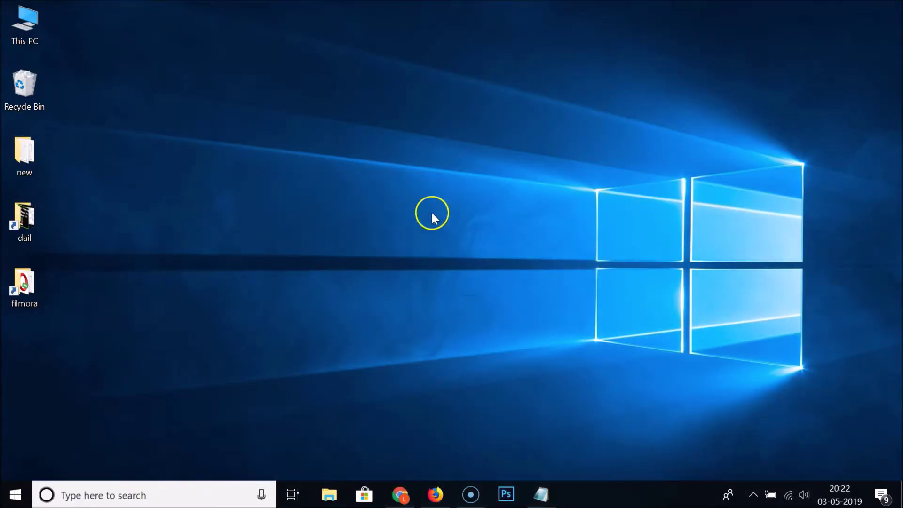
{"action": "left_click", "coordinate": [147, 503]}
{"action": "type", "text": "control panel"}
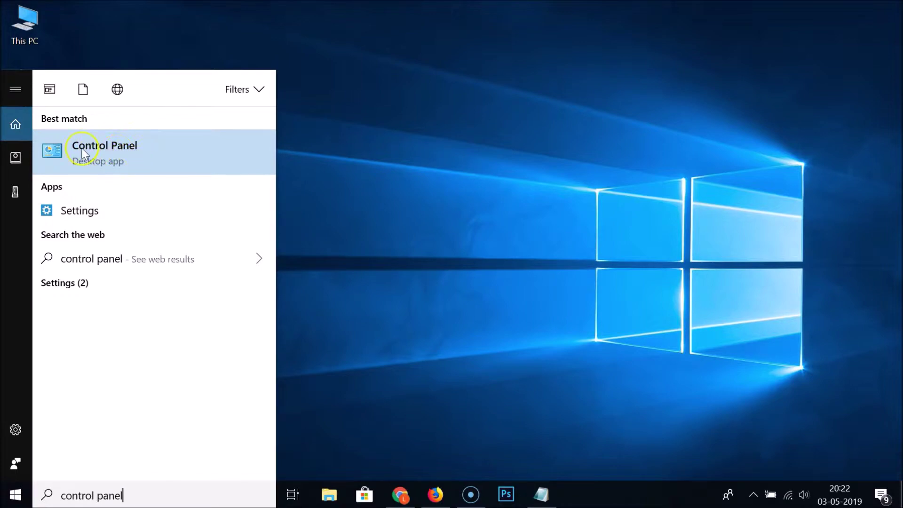
{"action": "left_click", "coordinate": [162, 160]}
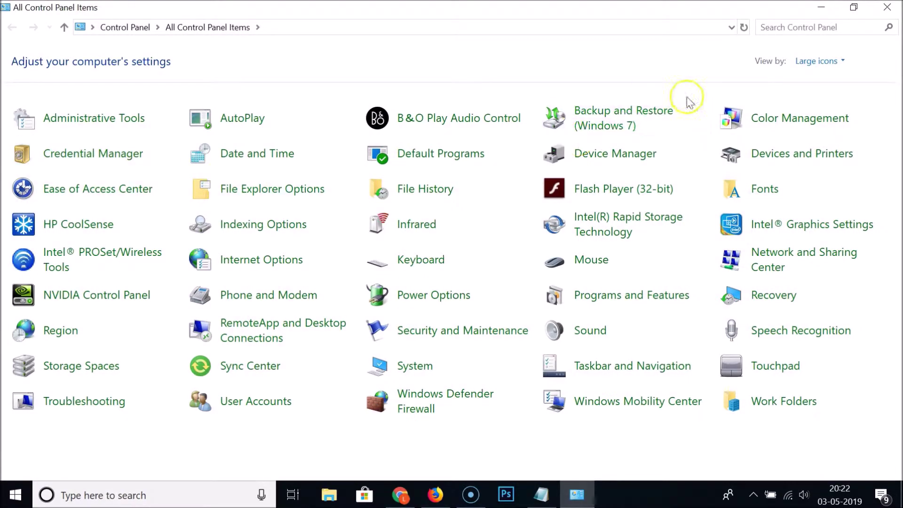
{"action": "left_click", "coordinate": [820, 61]}
{"action": "left_click", "coordinate": [824, 78]}
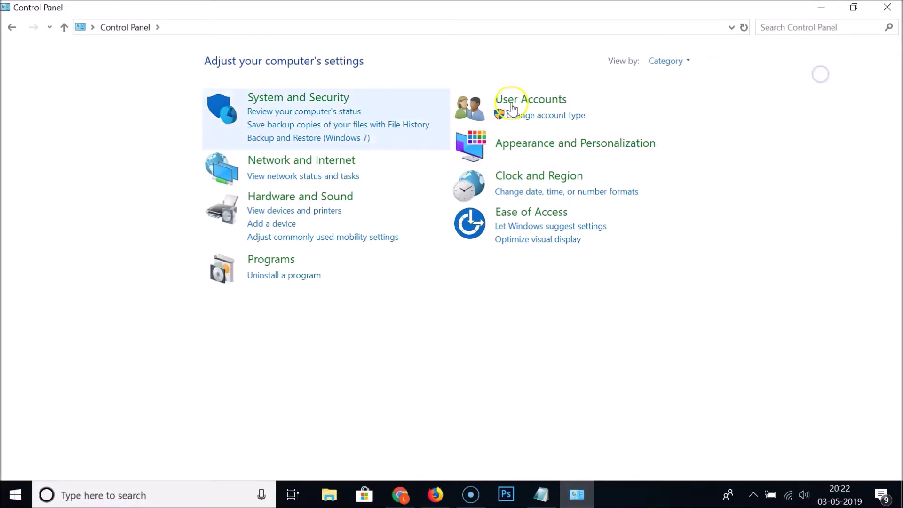
{"action": "left_click", "coordinate": [673, 66]}
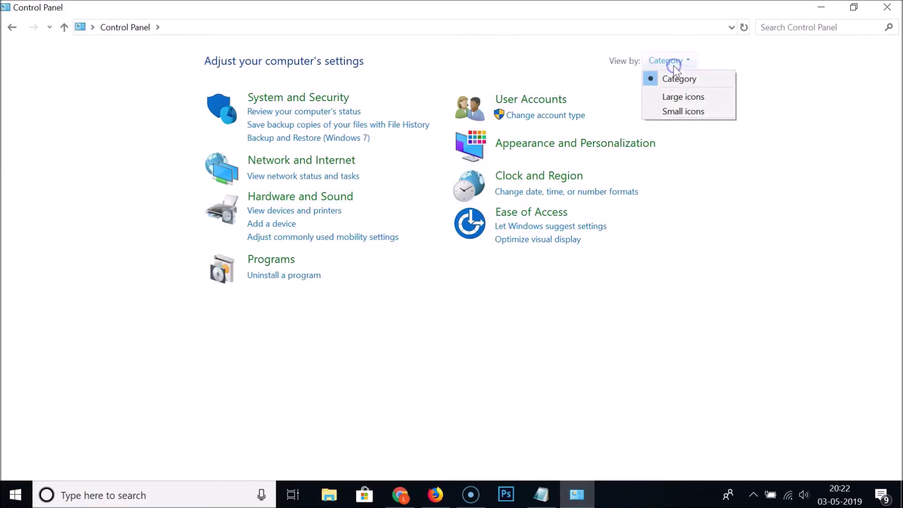
{"action": "left_click", "coordinate": [694, 99]}
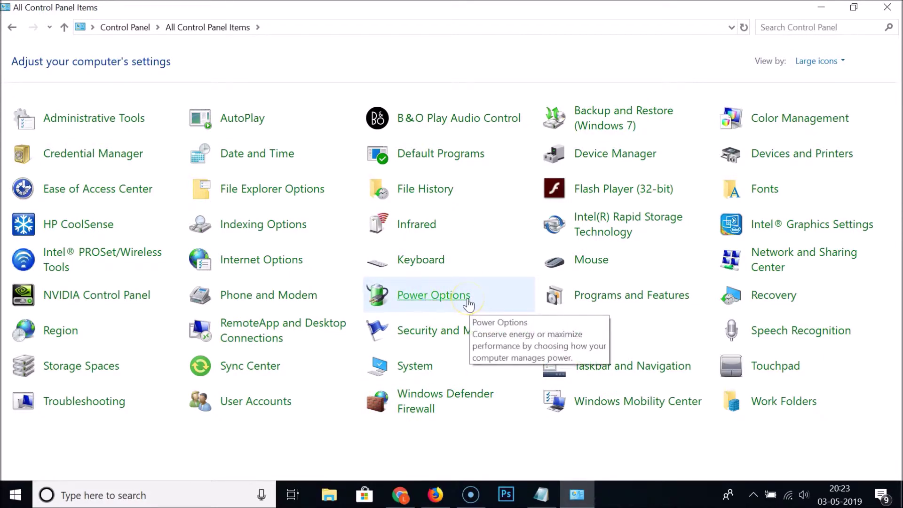
Go to Power Options and open the HP Recommended plan's Change plan settings page
{"action": "left_click", "coordinate": [437, 294]}
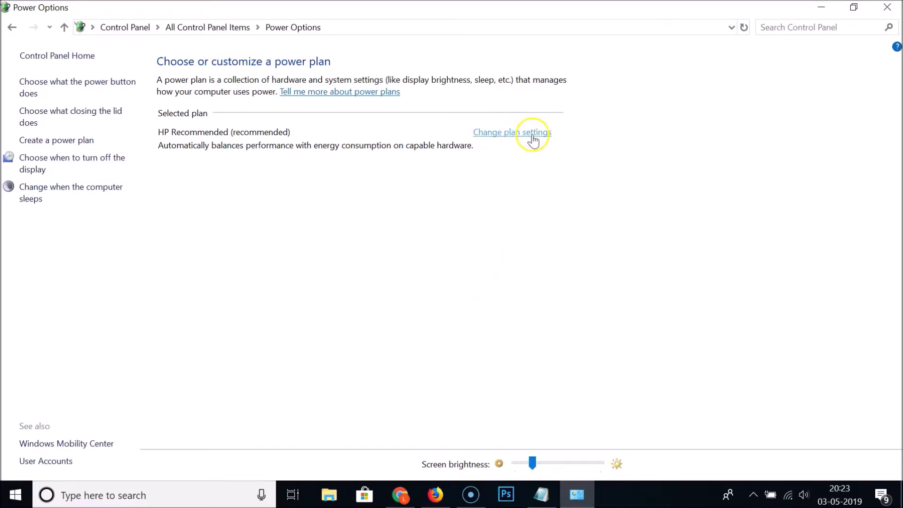
{"action": "left_click", "coordinate": [515, 135]}
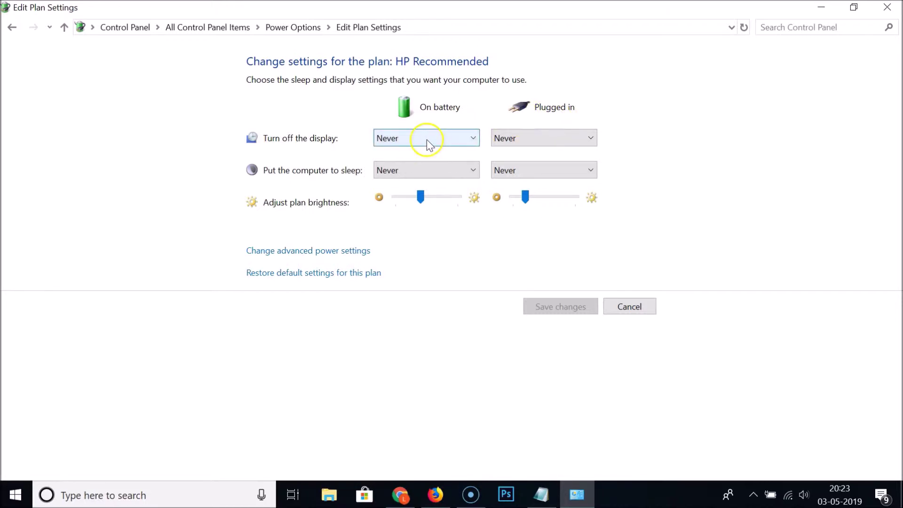
Set Turn off the display to 30 minutes on battery and 25 minutes plugged in, and save
{"action": "left_click", "coordinate": [455, 140]}
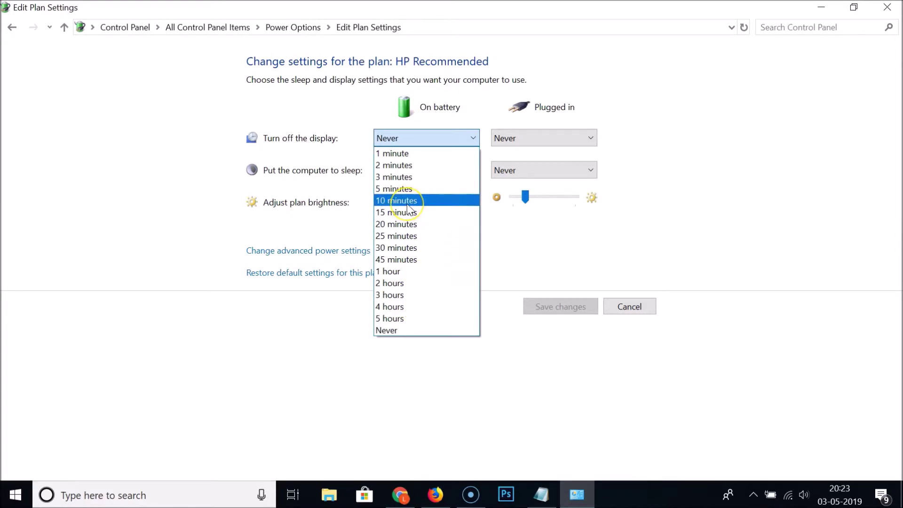
{"action": "left_click", "coordinate": [413, 248]}
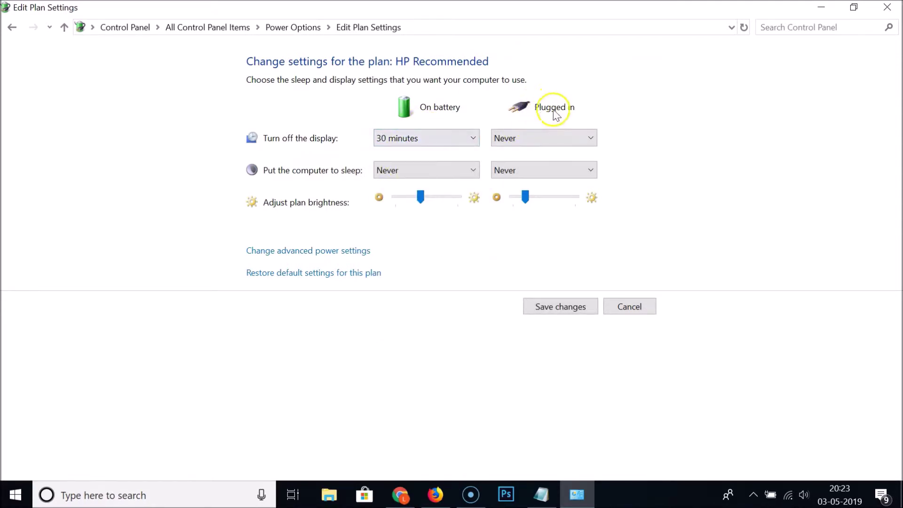
{"action": "left_click", "coordinate": [548, 138]}
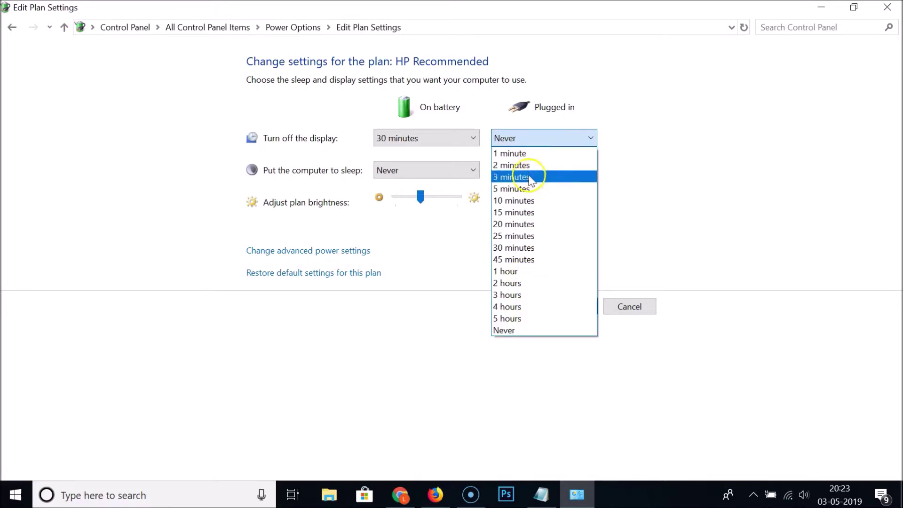
{"action": "left_click", "coordinate": [523, 236]}
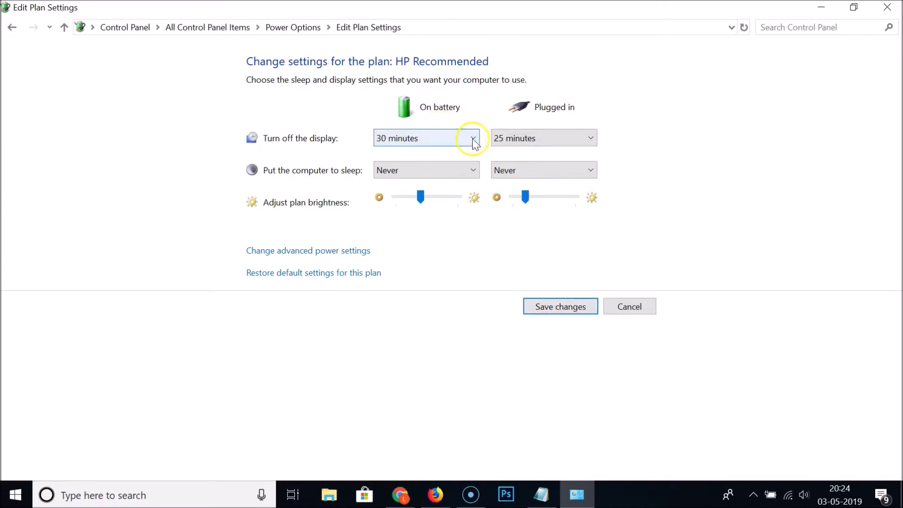
{"action": "left_click", "coordinate": [542, 308]}
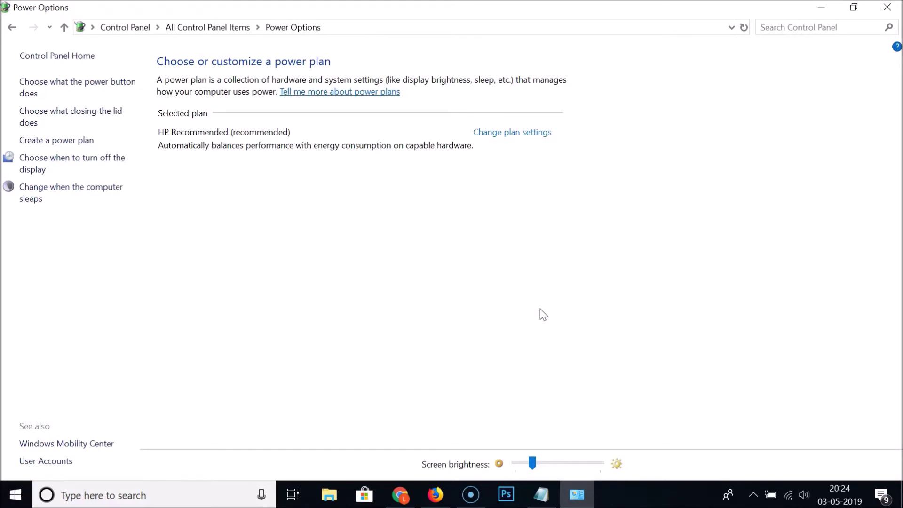
Reopen the HP Recommended plan settings and confirm the display timeouts remain 30 and 25 minutes
{"action": "left_click", "coordinate": [505, 132]}
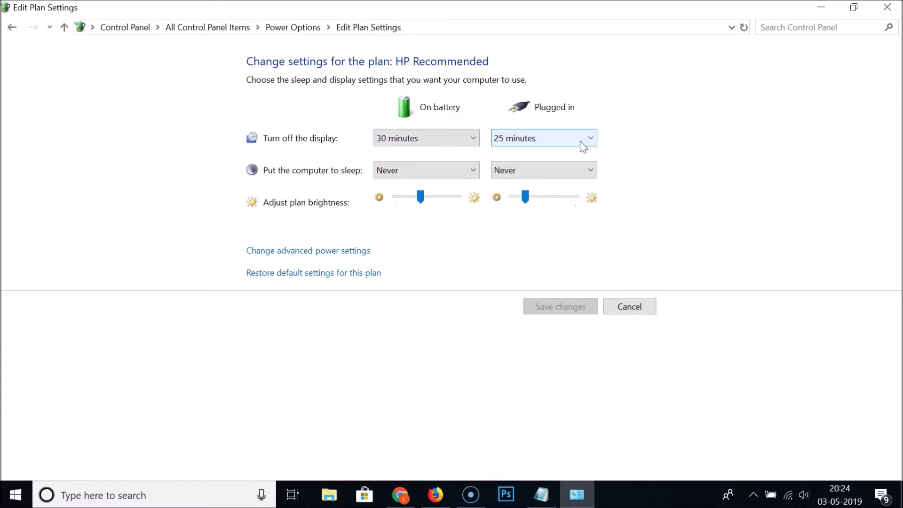
{"action": "left_click", "coordinate": [436, 140]}
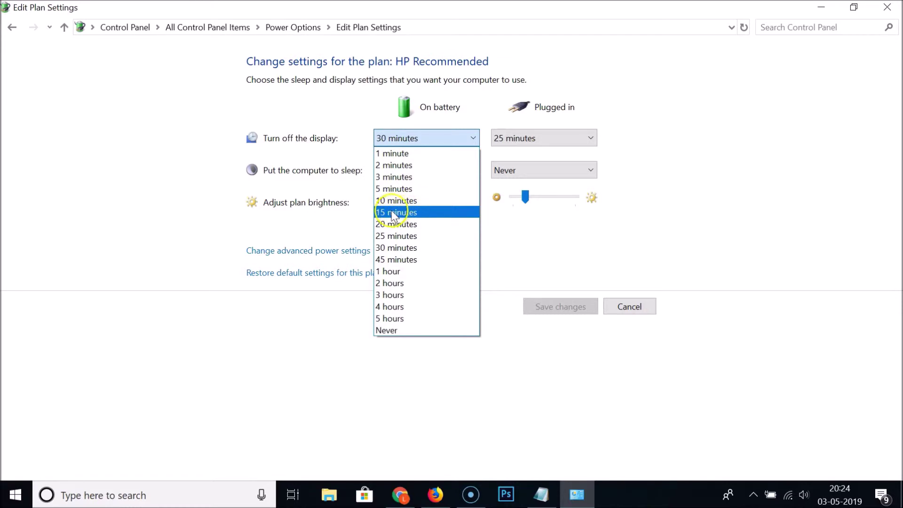
{"action": "left_click", "coordinate": [422, 140]}
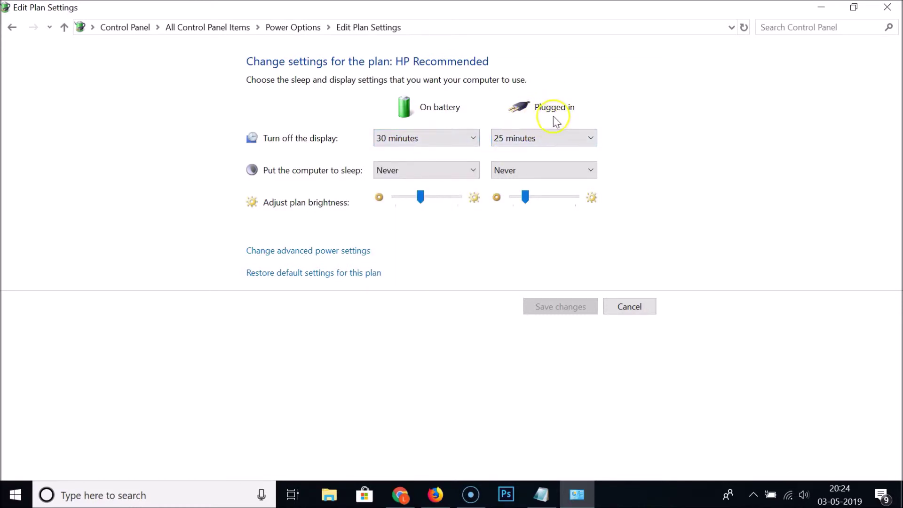
{"action": "left_click", "coordinate": [545, 141]}
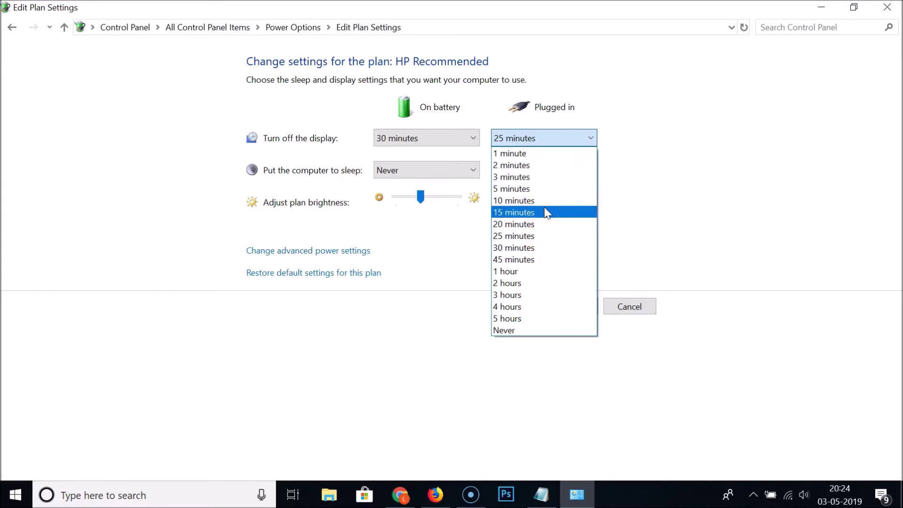
{"action": "left_click", "coordinate": [679, 118]}
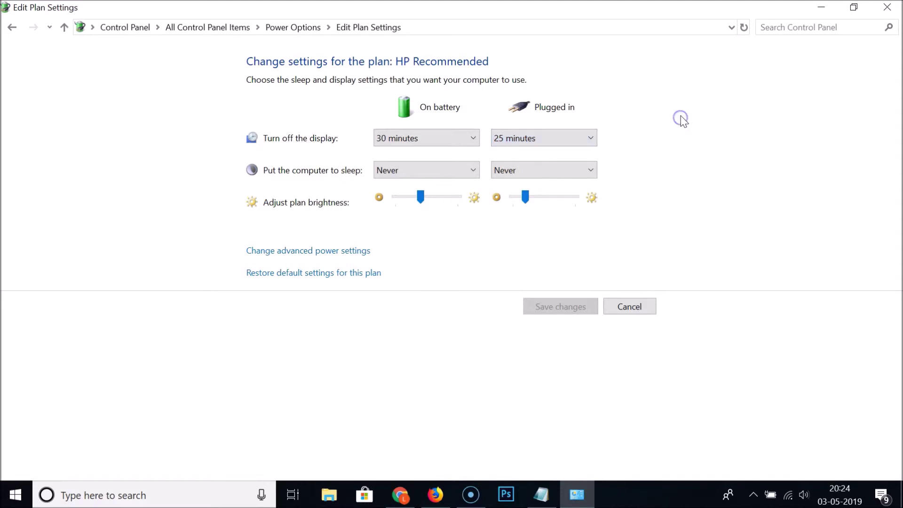
Open the advanced power settings and expand Display > Turn off display after
{"action": "left_click", "coordinate": [296, 257]}
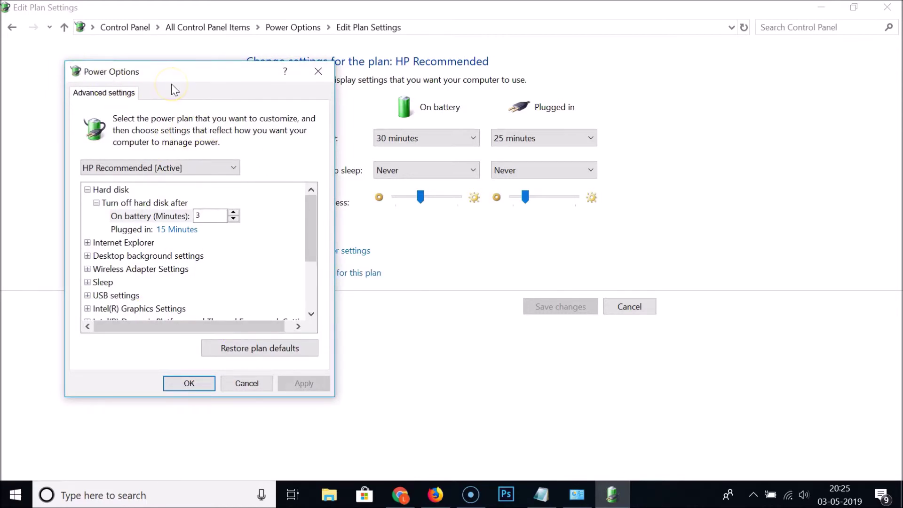
{"action": "left_click_drag", "start_coordinate": [311, 208], "coordinate": [310, 236]}
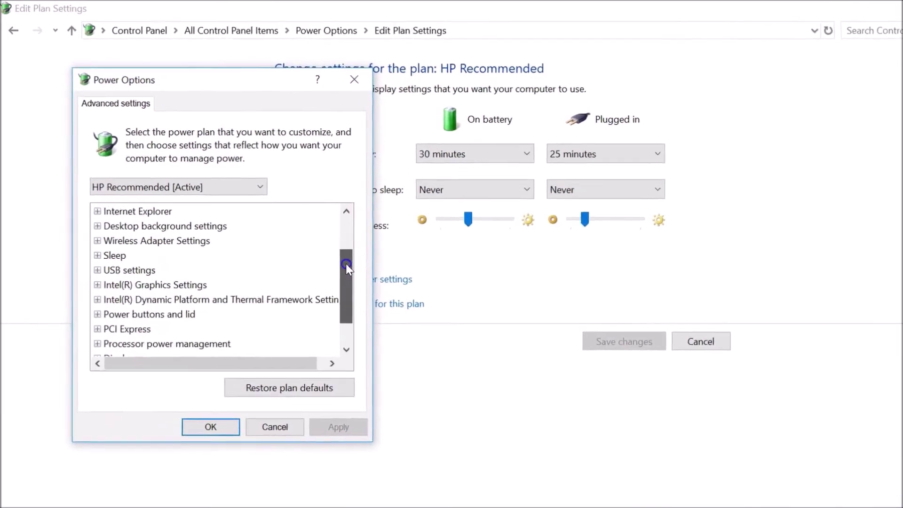
{"action": "left_click_drag", "start_coordinate": [346, 265], "coordinate": [347, 288]}
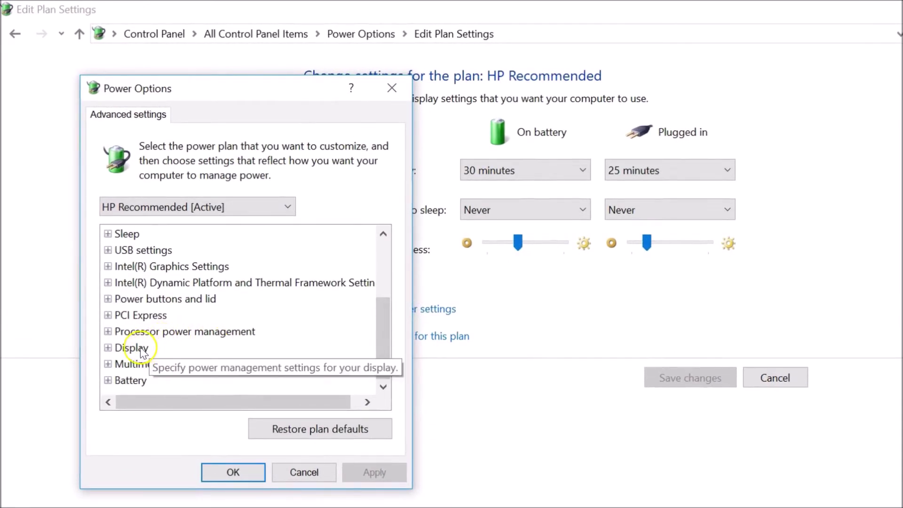
{"action": "left_click", "coordinate": [108, 348]}
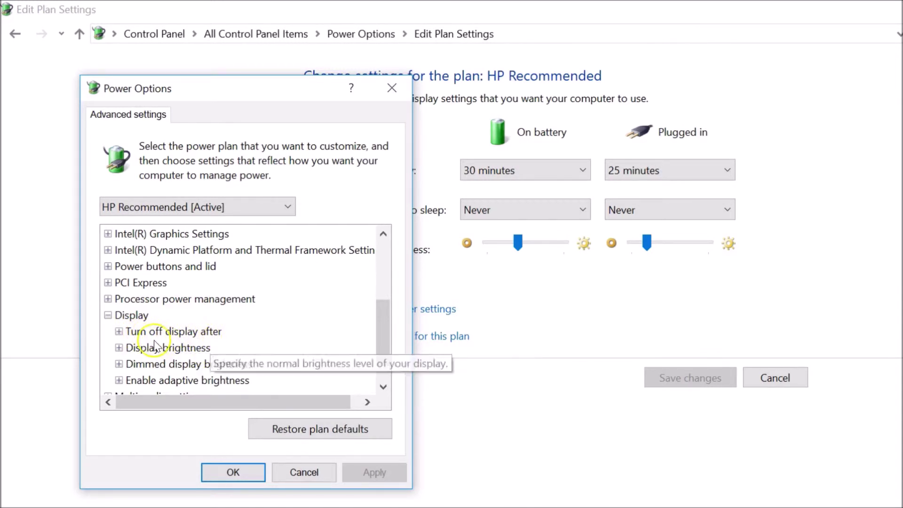
{"action": "left_click", "coordinate": [119, 332]}
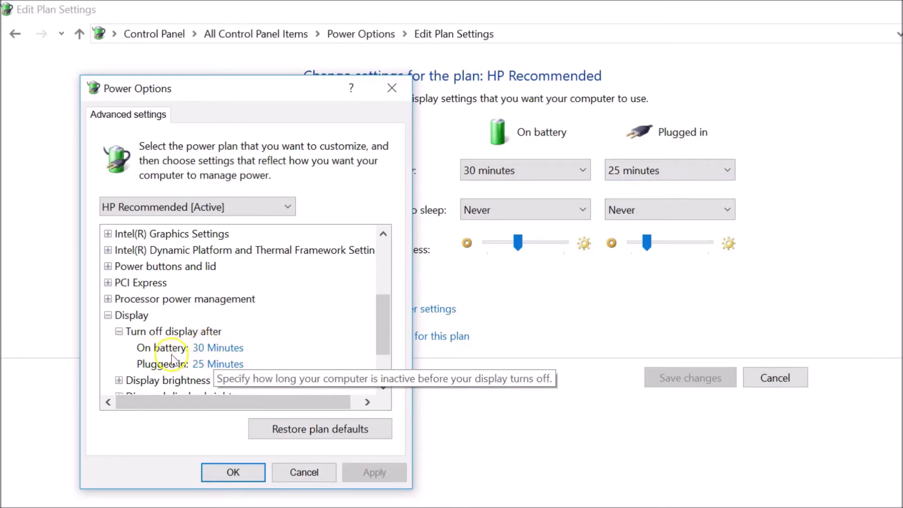
Change Turn off display after to 12 minutes on battery and 14 plugged in, and apply
{"action": "left_click", "coordinate": [215, 349]}
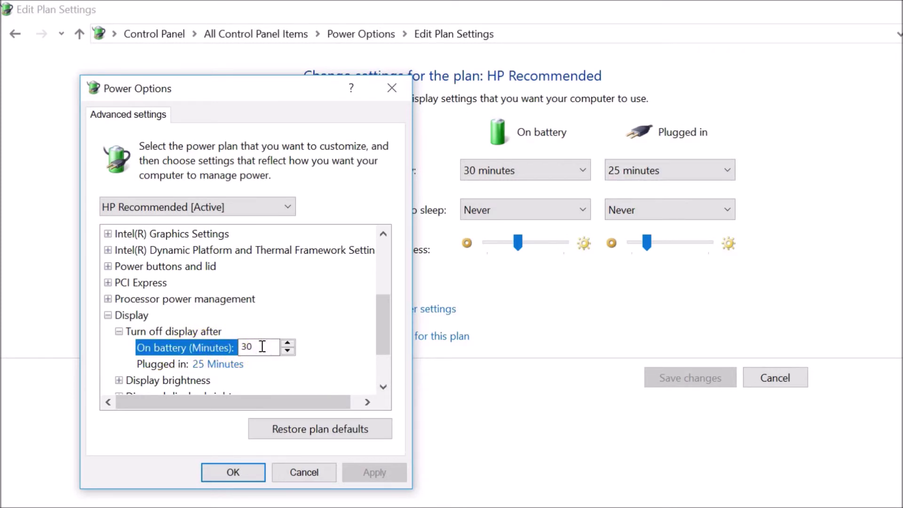
{"action": "key", "text": "BackSpace"}
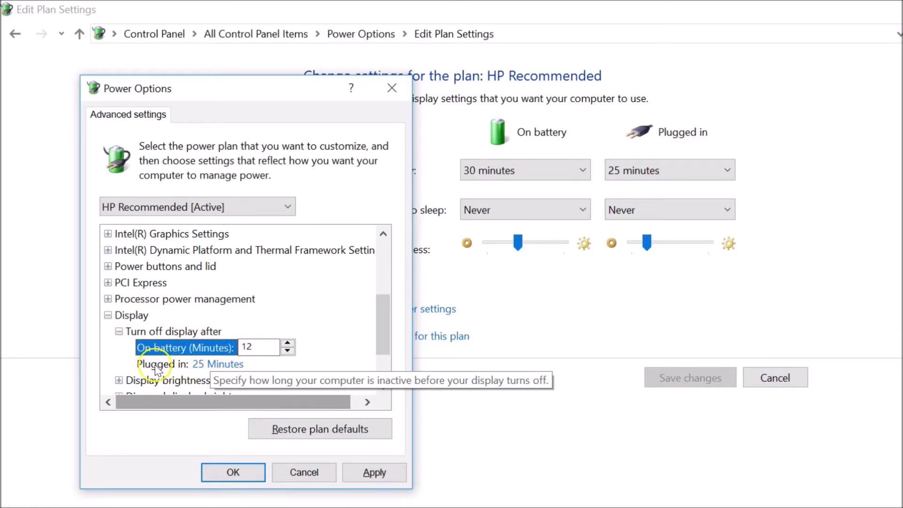
{"action": "left_click", "coordinate": [175, 363]}
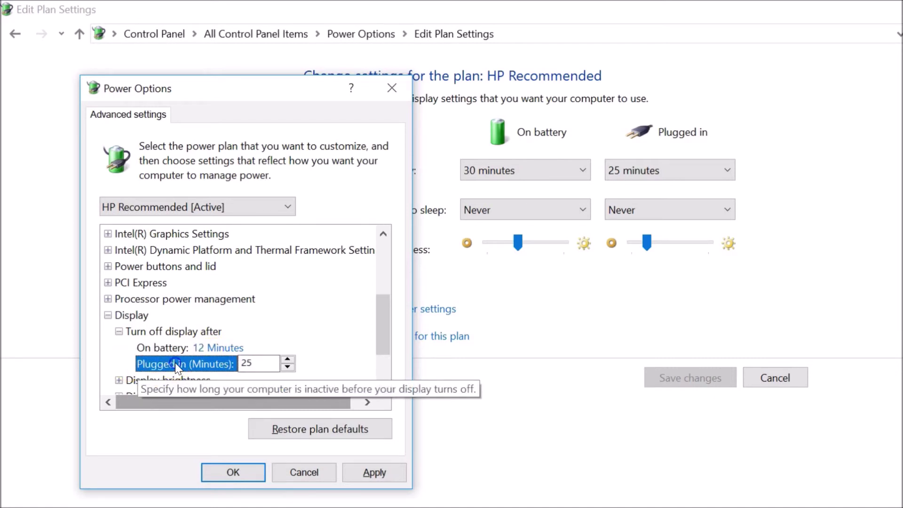
{"action": "left_click", "coordinate": [264, 364]}
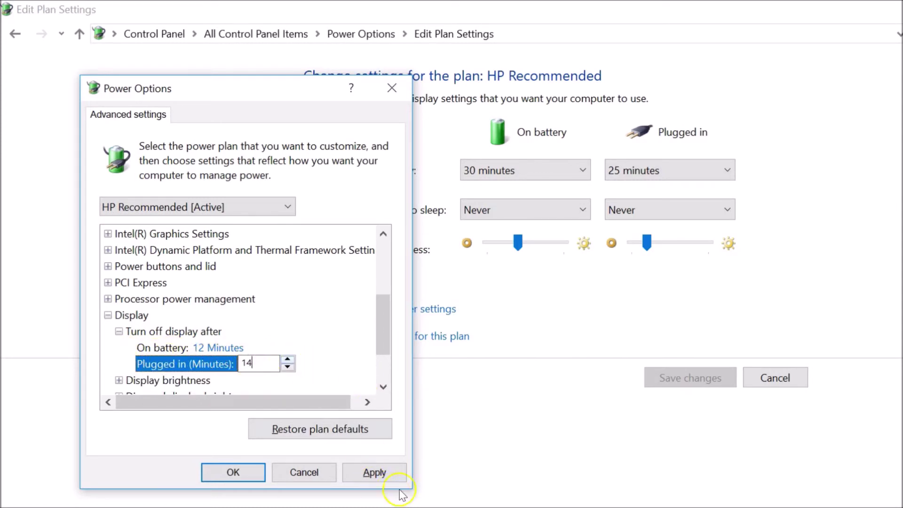
{"action": "left_click", "coordinate": [374, 473]}
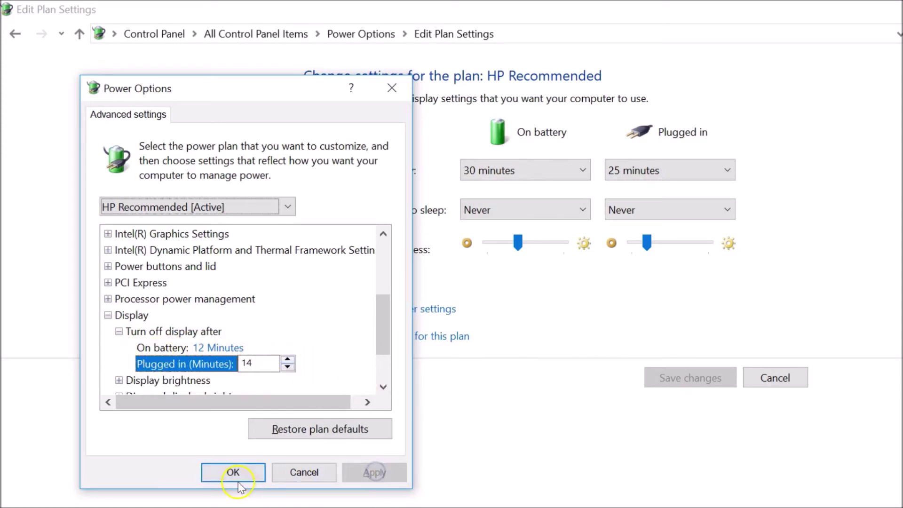
Confirm the advanced dialog with OK, return to Power Options, and reopen the plan settings
{"action": "left_click", "coordinate": [233, 473]}
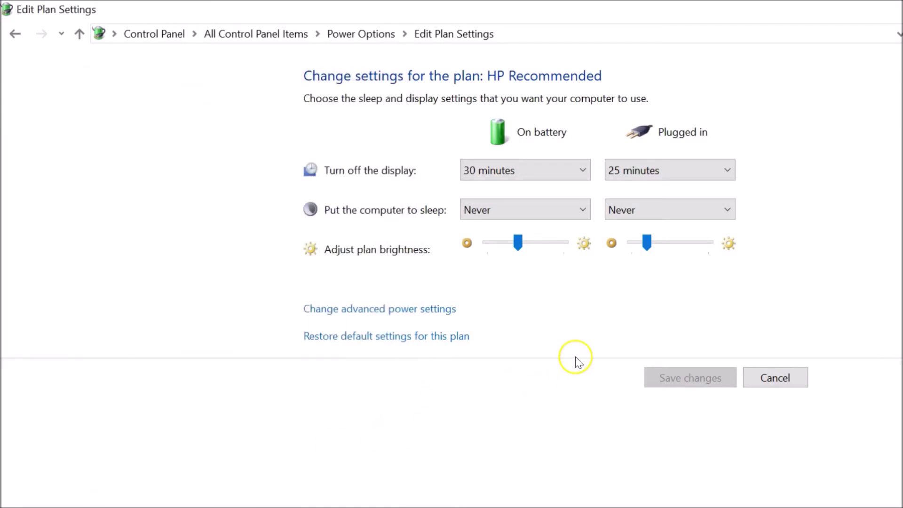
{"action": "left_click", "coordinate": [375, 34]}
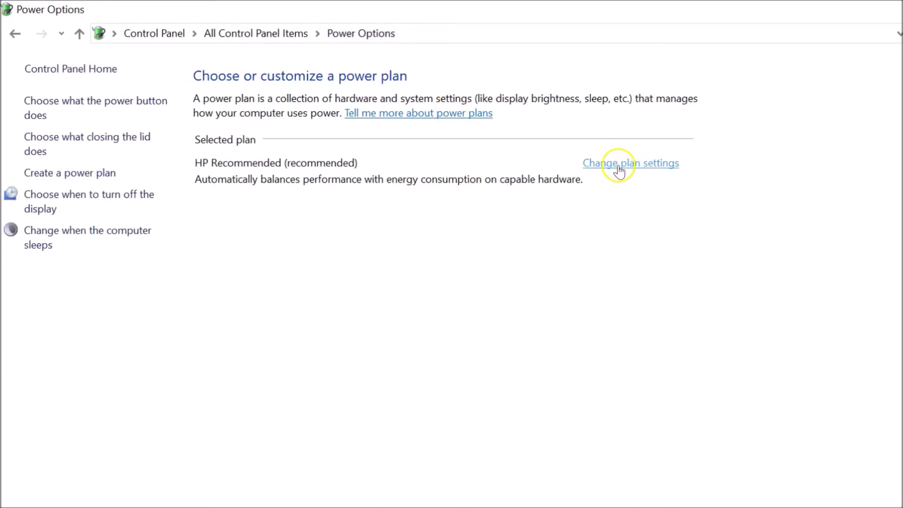
{"action": "left_click", "coordinate": [618, 170]}
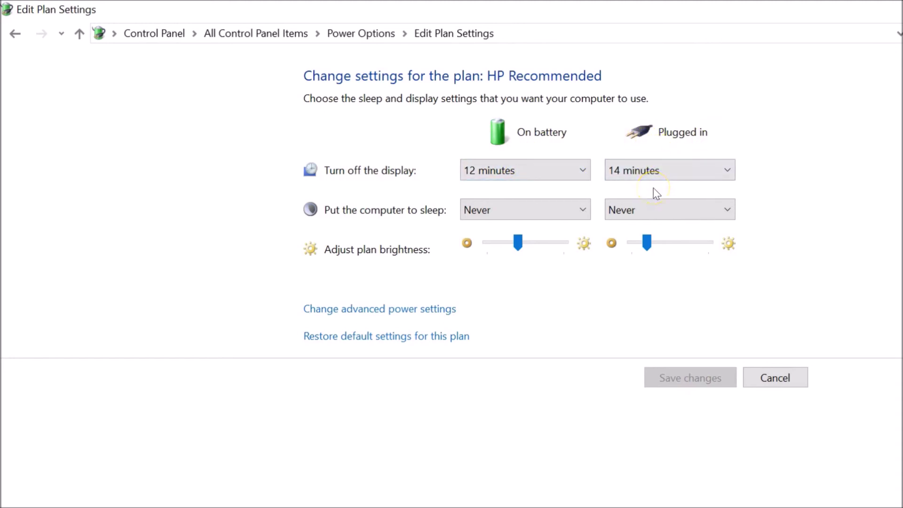
Restore the Notepad note 'How to Set Screen Time Out in Windows 10?' from the taskbar
{"action": "left_click", "coordinate": [542, 492]}
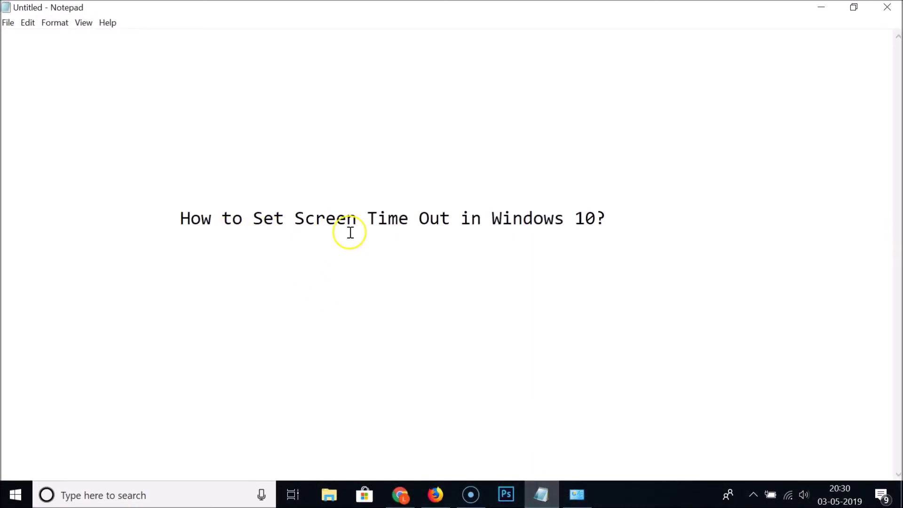